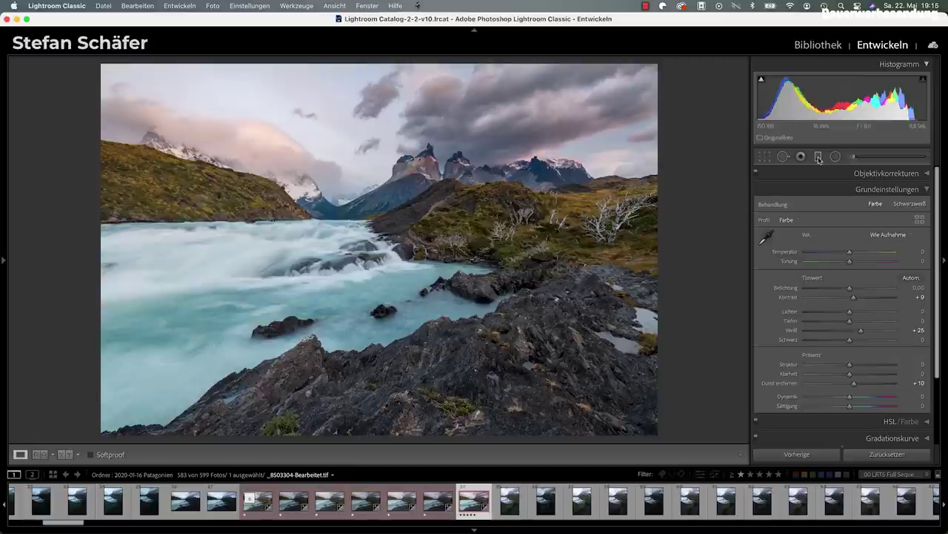
Step: Place a graduated filter at the photo's bottom edge, brightening it (exposure 2.14, contrast 33)
left_click(819, 157)
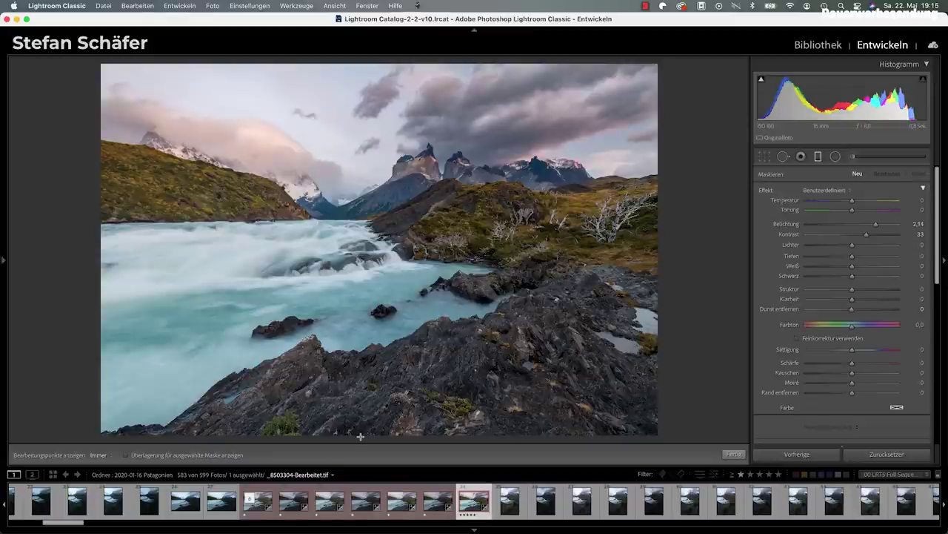
left_click(360, 436)
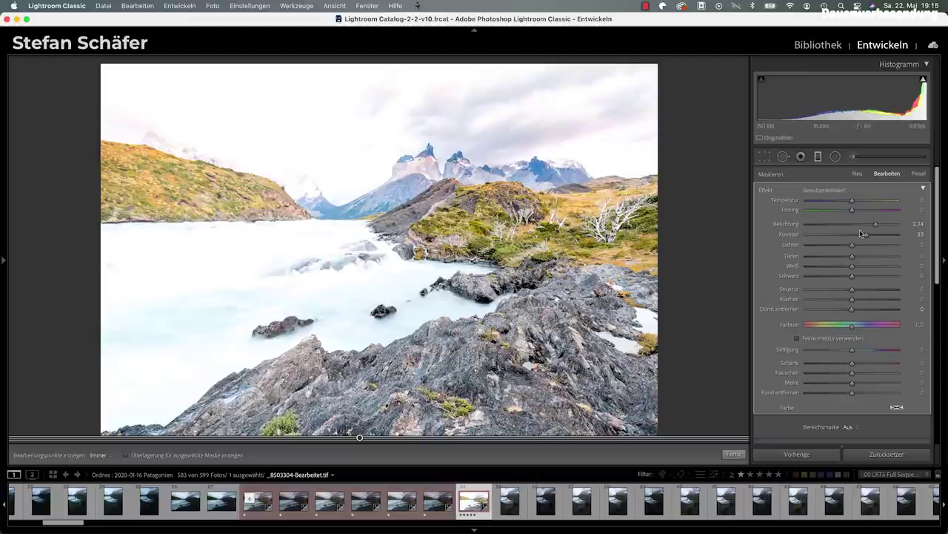
Step: Reset the graduated filter's Belichtung and Kontrast sliders to 0
double_click(787, 224)
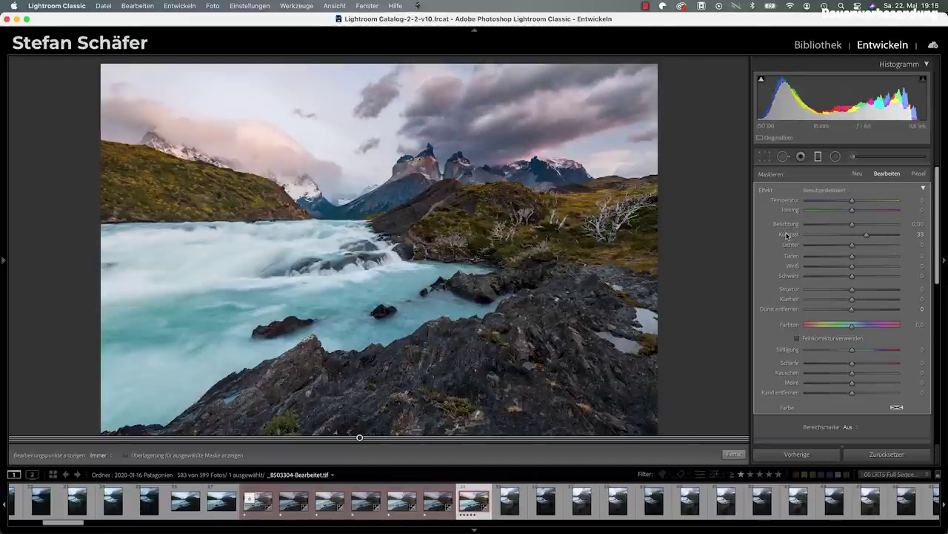
double_click(787, 234)
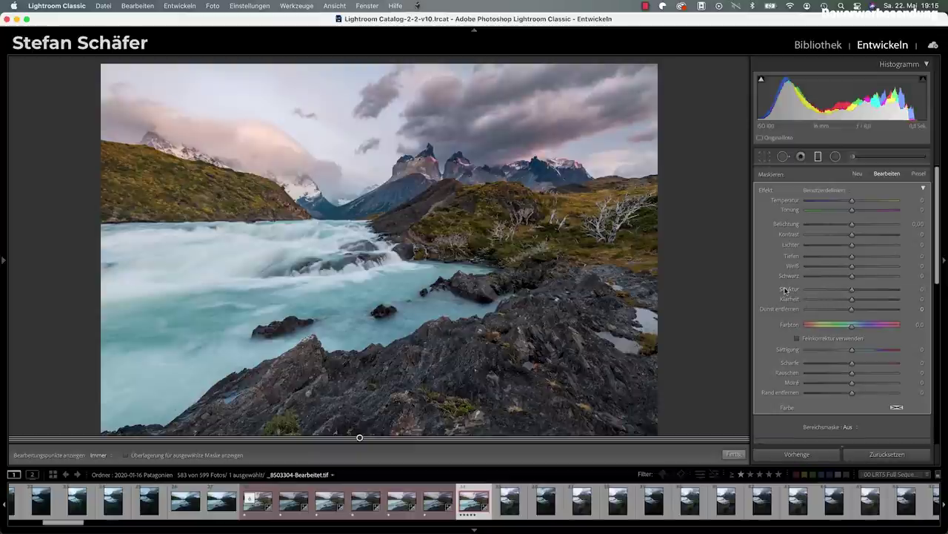
scroll(831, 386, "down", 1)
scroll(831, 386, "down", 2)
scroll(831, 386, "up", 2)
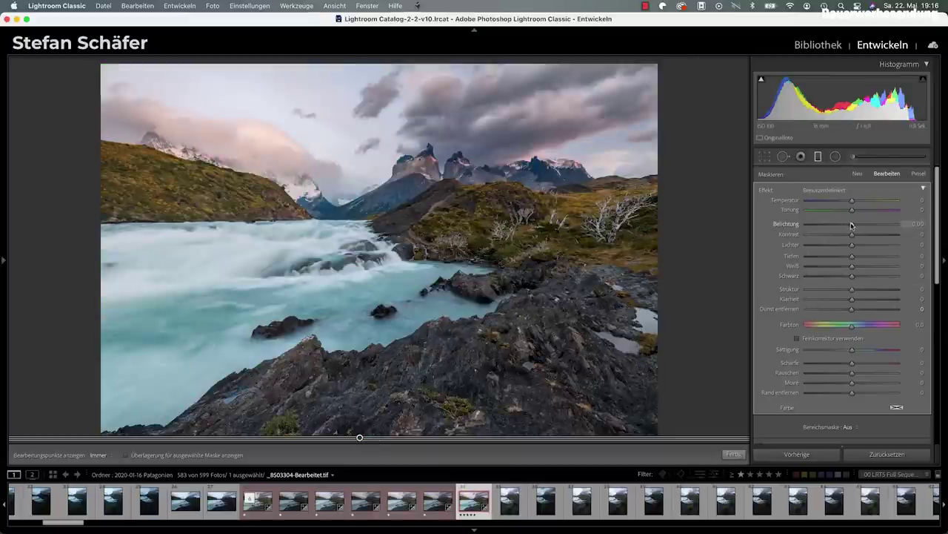
Step: Set the filter's exposure to 2.01 and contrast to 70
left_click_drag(852, 225, 875, 225)
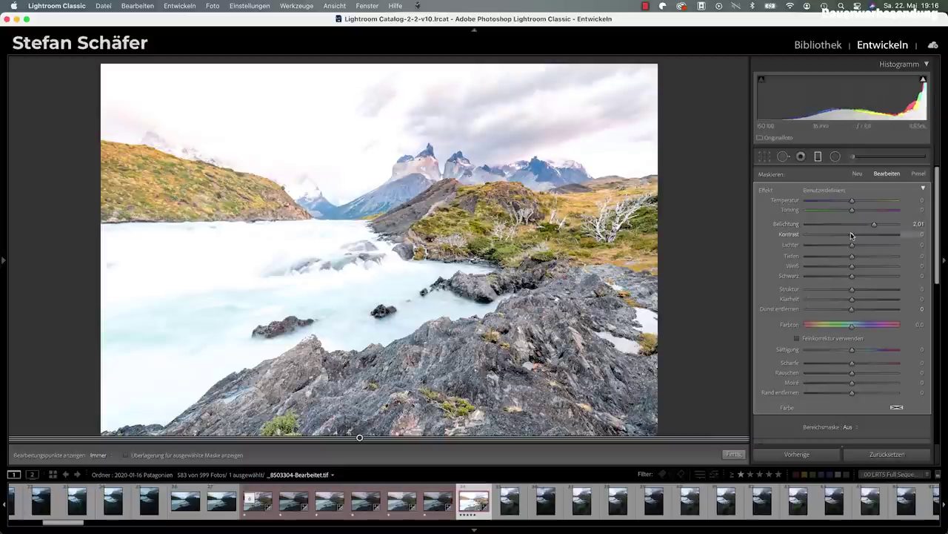
left_click_drag(860, 235, 884, 236)
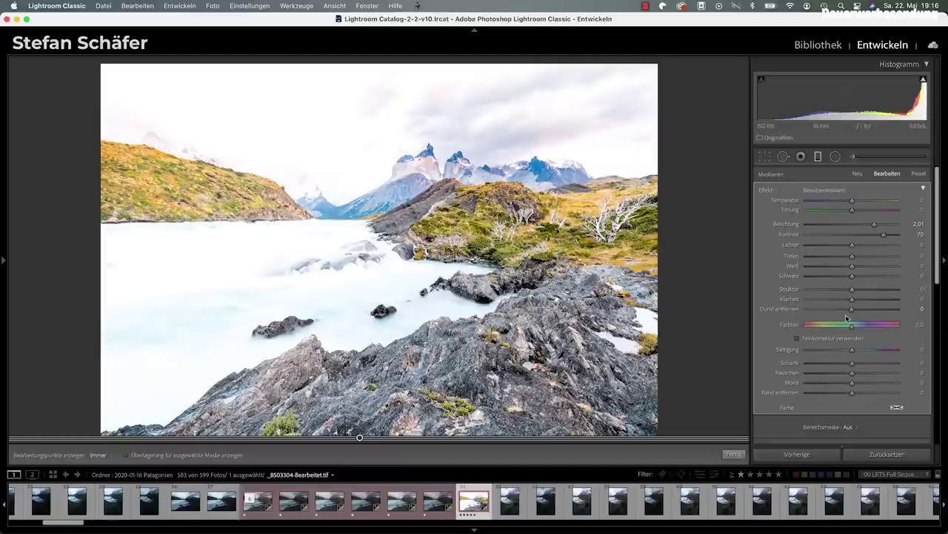
Step: Set the filter's sharpness to -100, clarity -62, texture -50 and noise reduction 100
left_click_drag(853, 364, 773, 366)
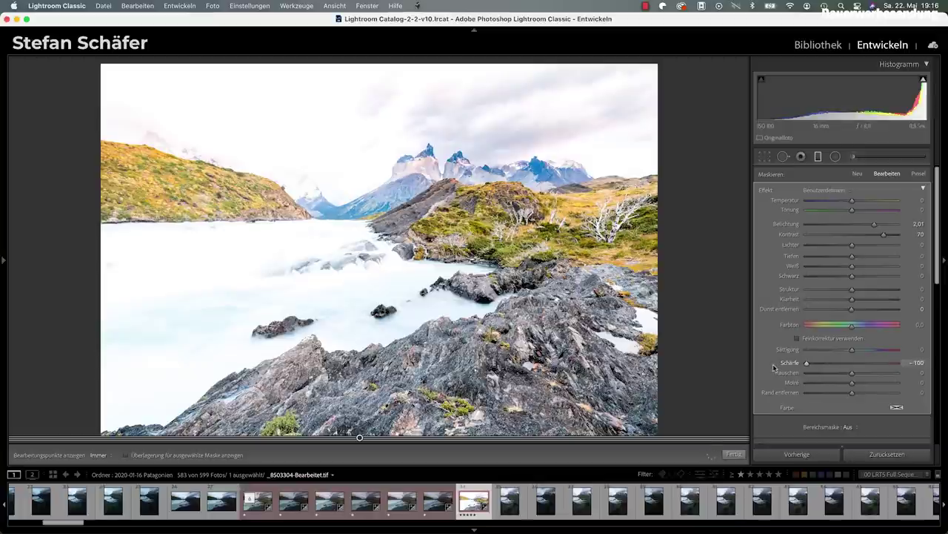
left_click_drag(852, 299, 819, 302)
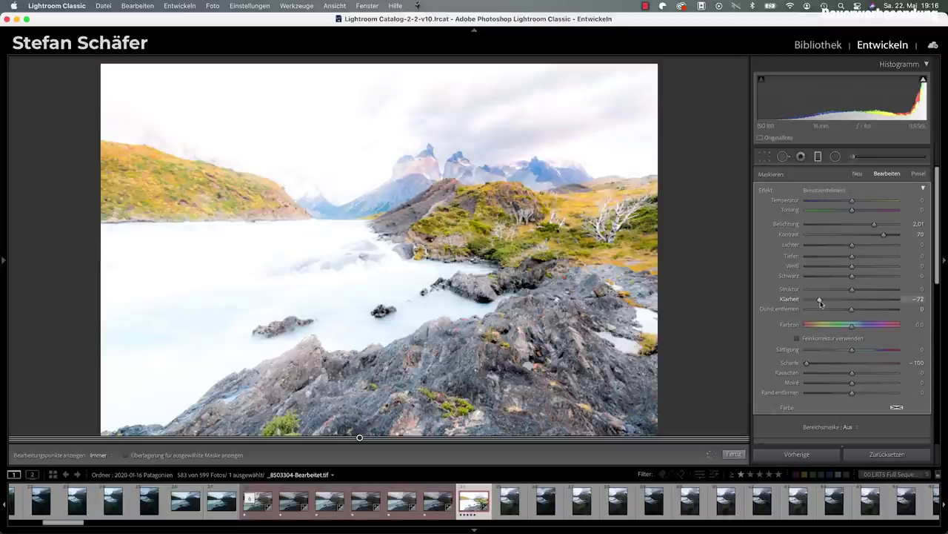
left_click_drag(852, 291, 824, 293)
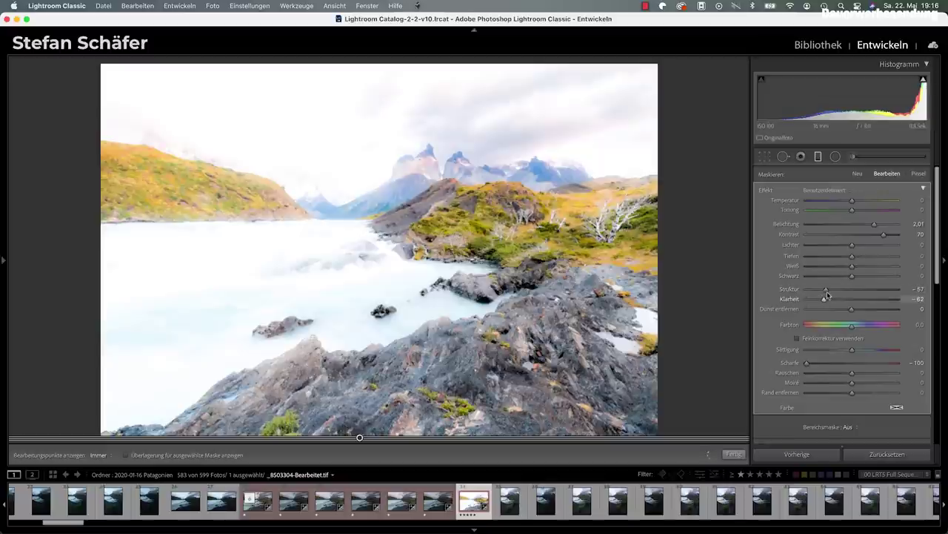
left_click_drag(826, 291, 830, 293)
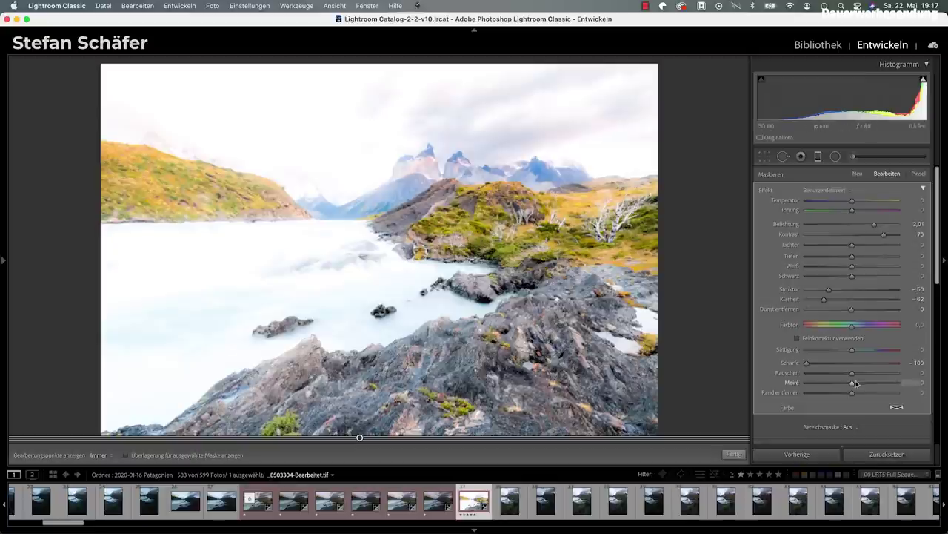
left_click_drag(852, 373, 906, 374)
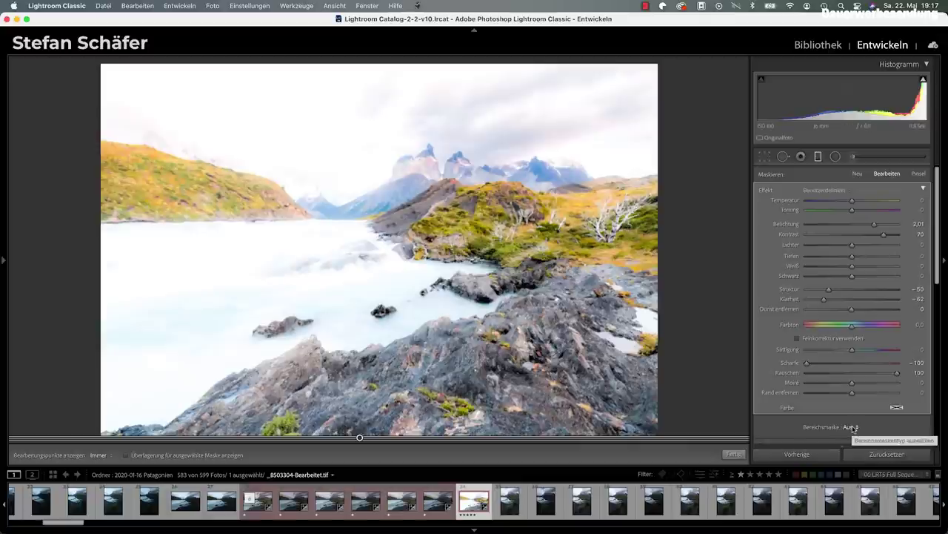
Step: Set the range mask to Luminanz and turn on the luminance mask overlay
left_click(855, 428)
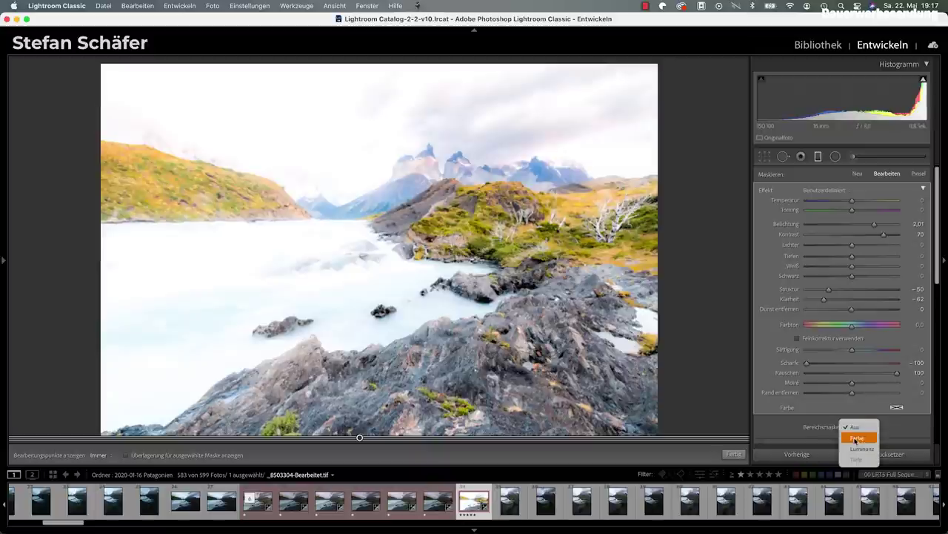
left_click(856, 450)
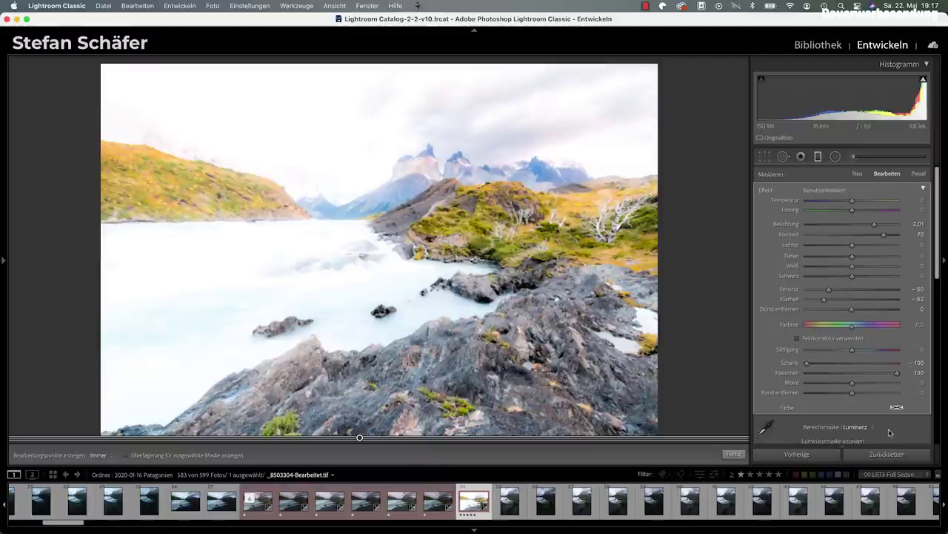
scroll(892, 429, "down", 3)
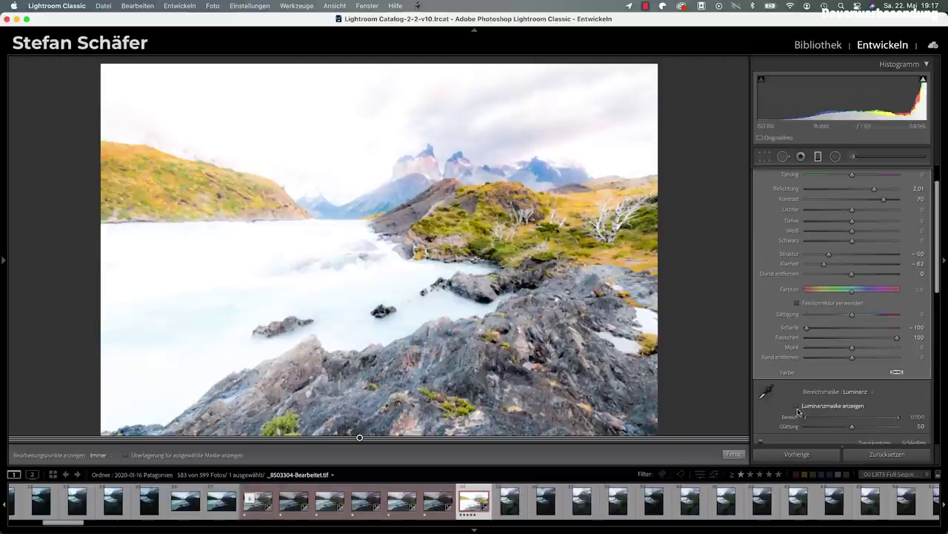
left_click(797, 406)
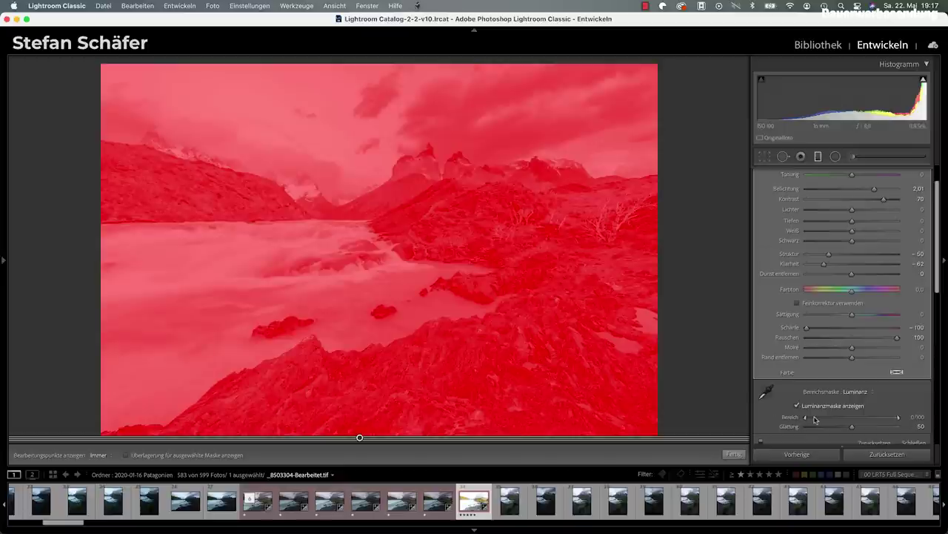
Step: Narrow the luminance range to 50/100 and hide the mask overlay
left_click_drag(807, 419, 852, 420)
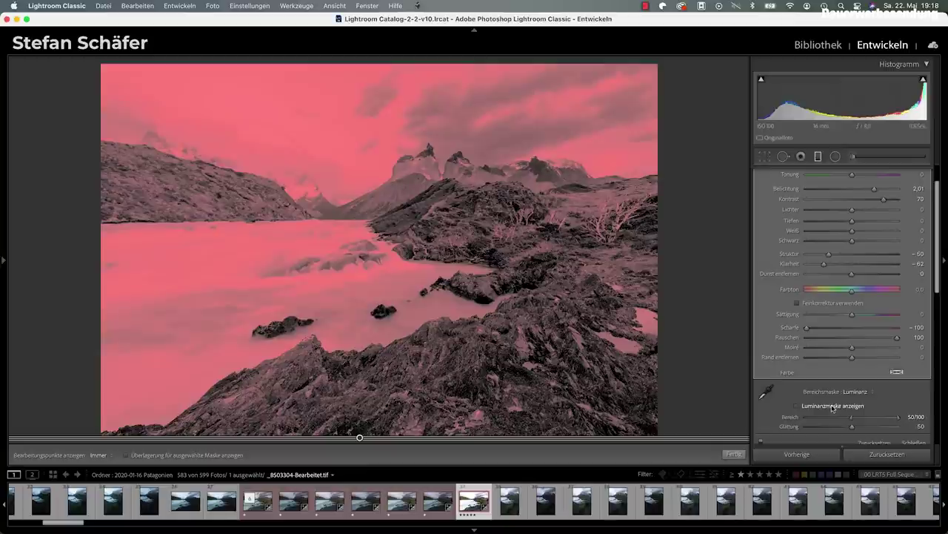
left_click(823, 410)
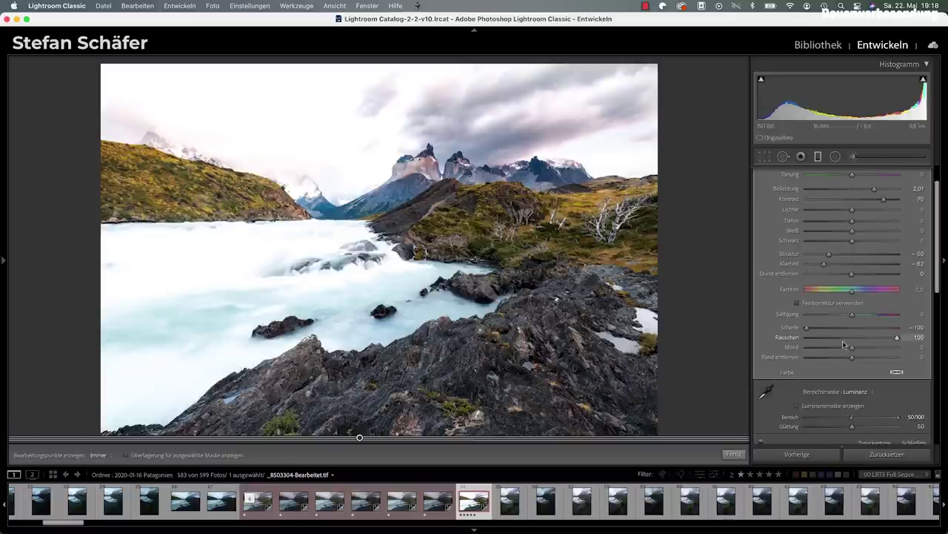
Step: Ease the filter's exposure down to 1.39 and contrast to 55
mouse_move(874, 192)
left_mouse_down()
mouse_move(878, 201)
mouse_move(867, 190)
left_mouse_up()
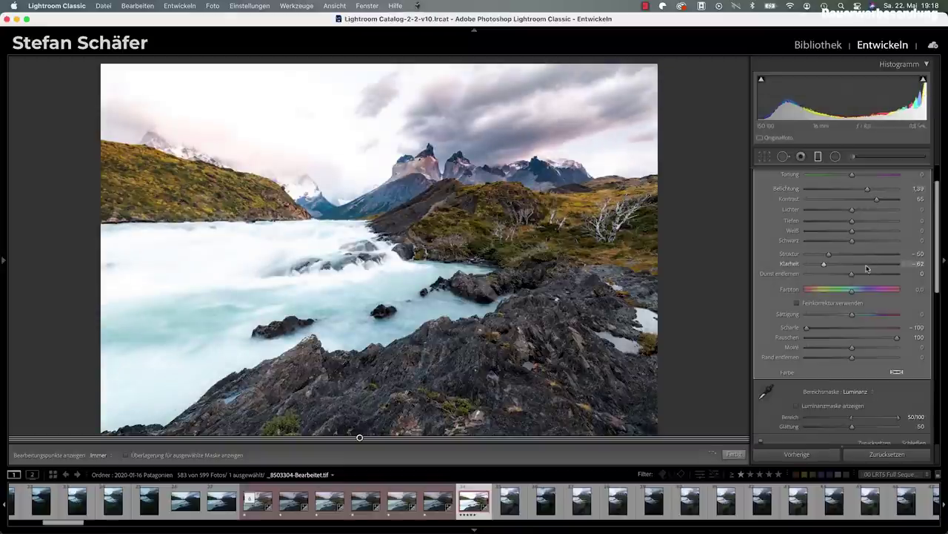
scroll(877, 264, "up", 2)
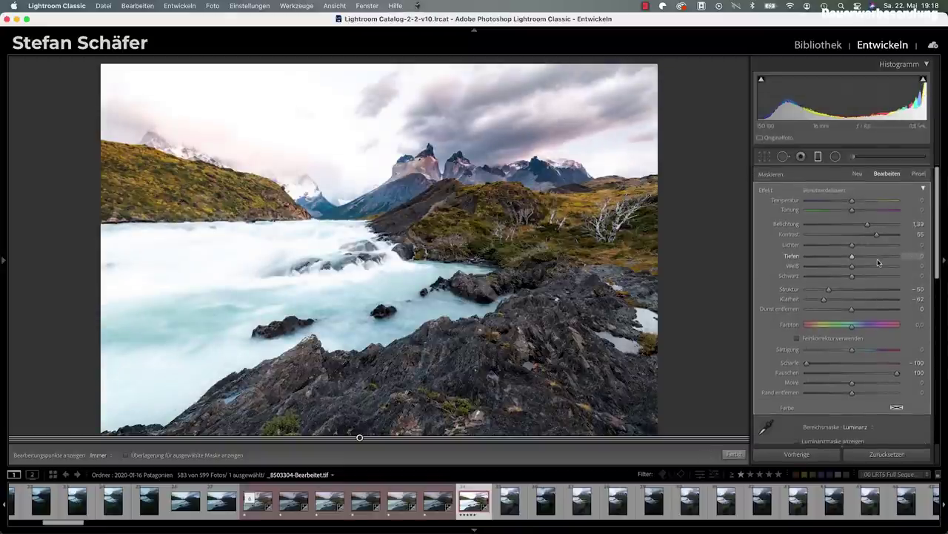
Step: Collapse the effect sliders to a single Betrag control and set it to 50
left_click(923, 189)
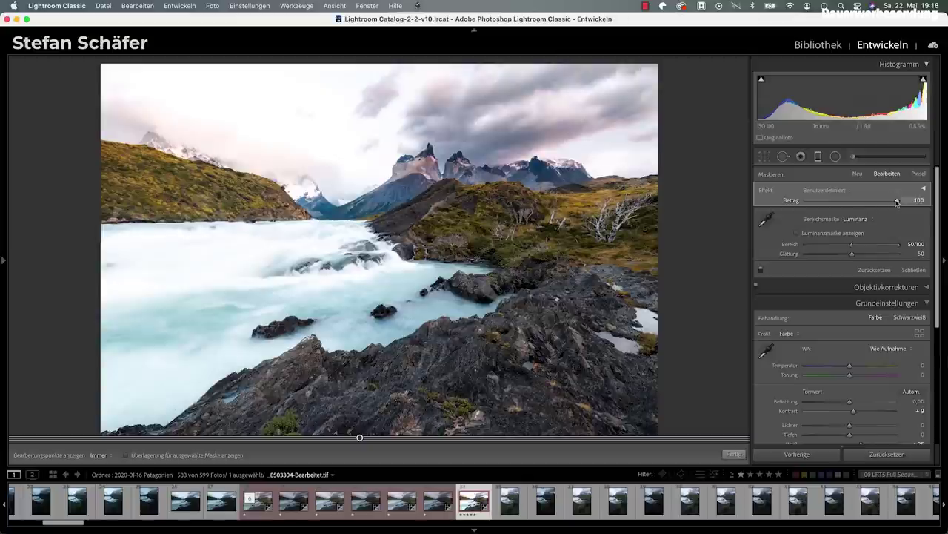
left_click_drag(897, 201, 844, 201)
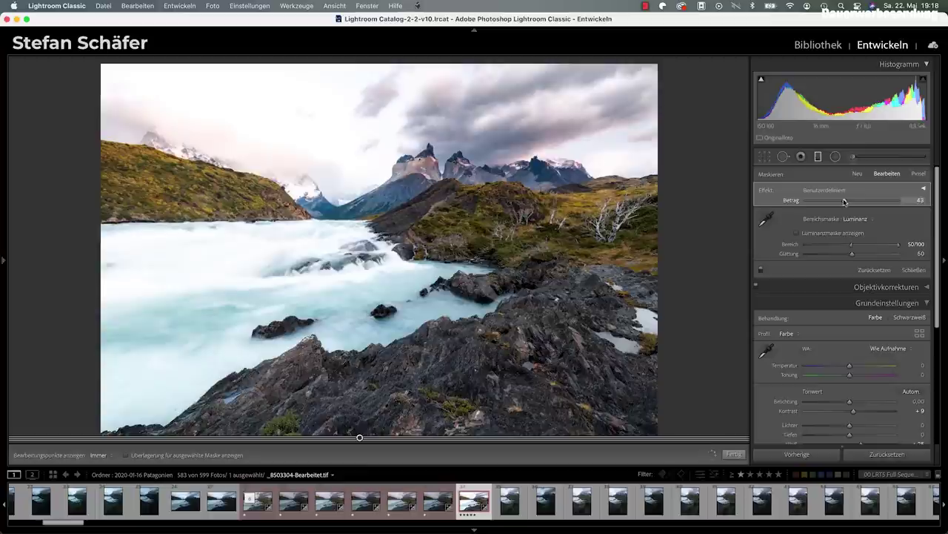
left_click_drag(845, 201, 850, 201)
scroll(850, 200, "up", 5)
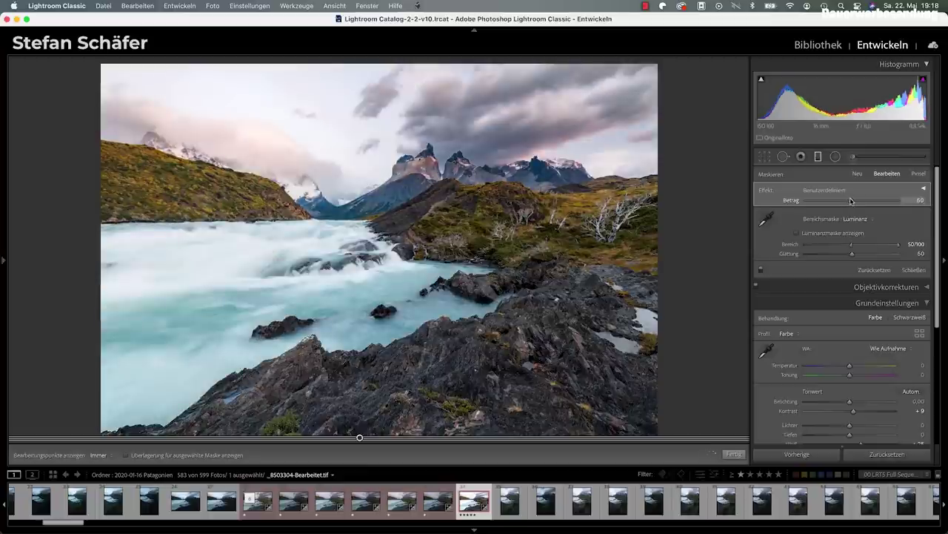
scroll(851, 201, "down", 5)
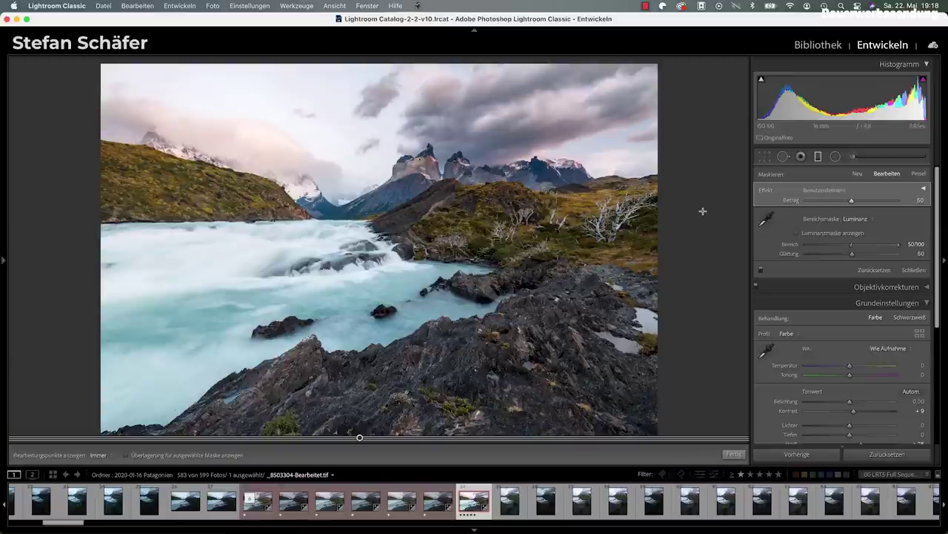
Step: Review the expanded effect sliders, then set the collapsed Betrag amount to 25
left_click(924, 190)
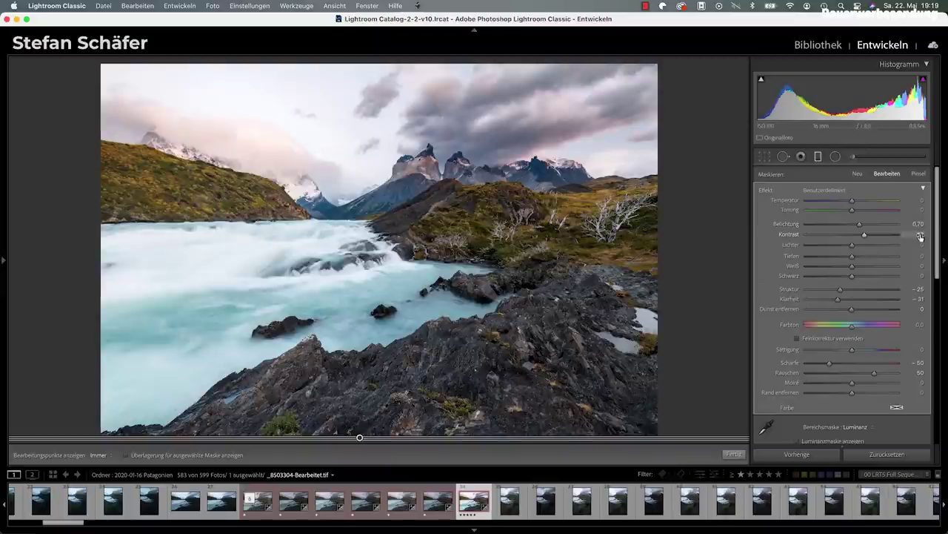
left_click(923, 189)
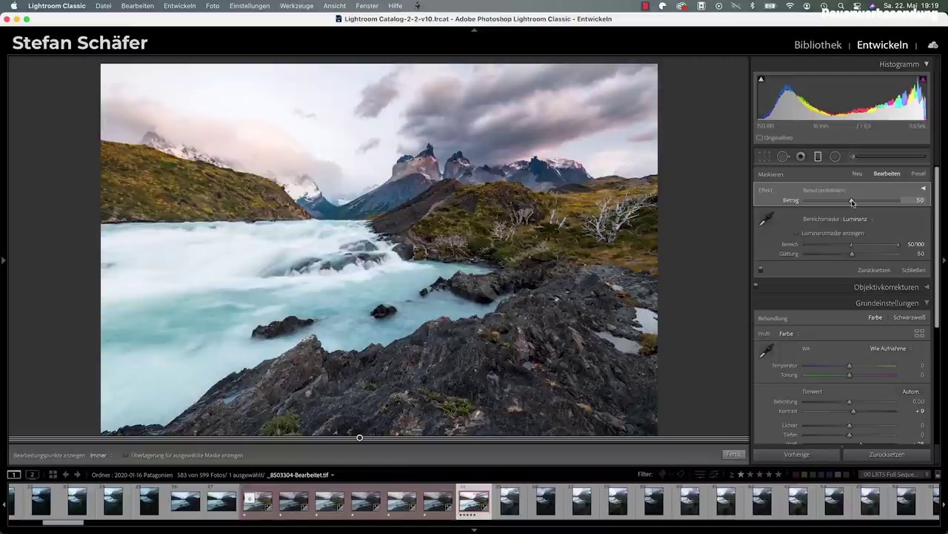
left_click_drag(852, 201, 864, 202)
left_click_drag(862, 203, 833, 203)
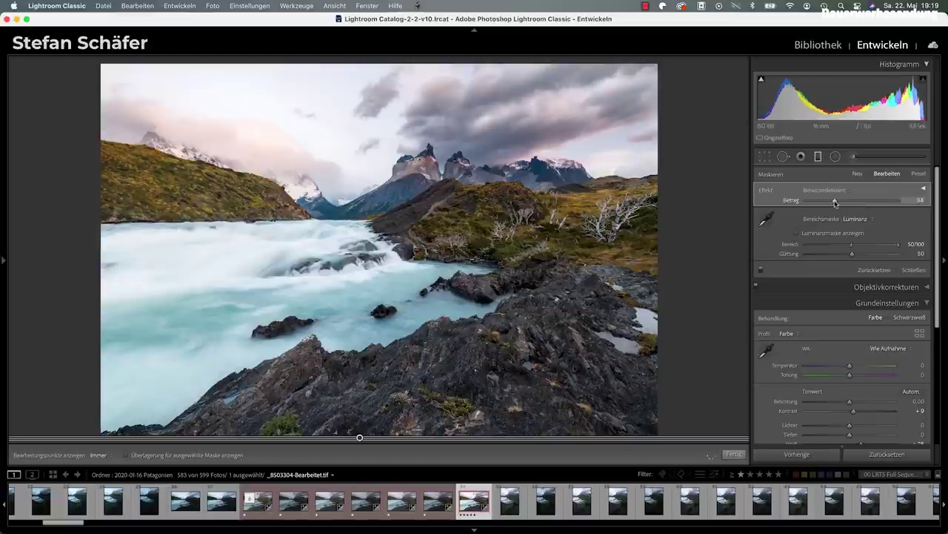
left_click_drag(834, 202, 829, 202)
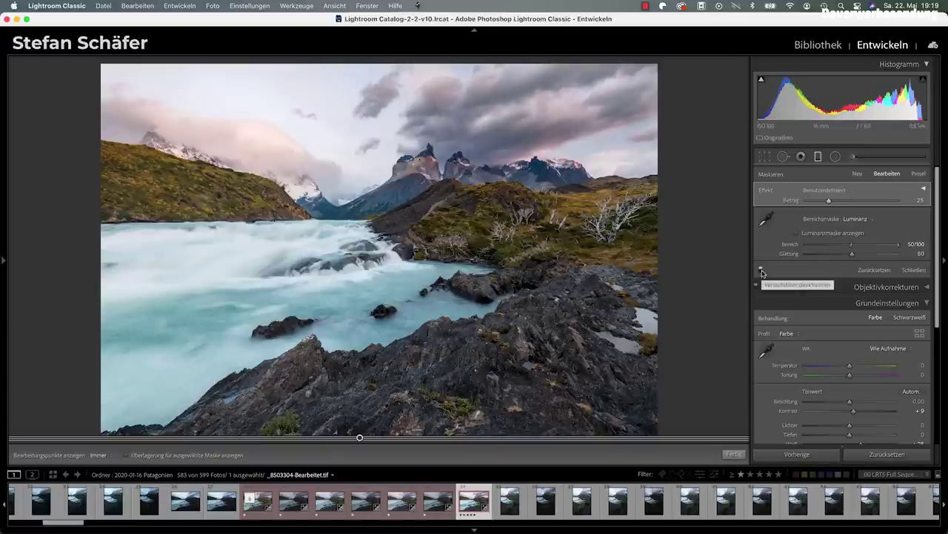
Step: Compare the filter on and off, set the luminance range to 35/100 and Betrag to 20
left_click(761, 270)
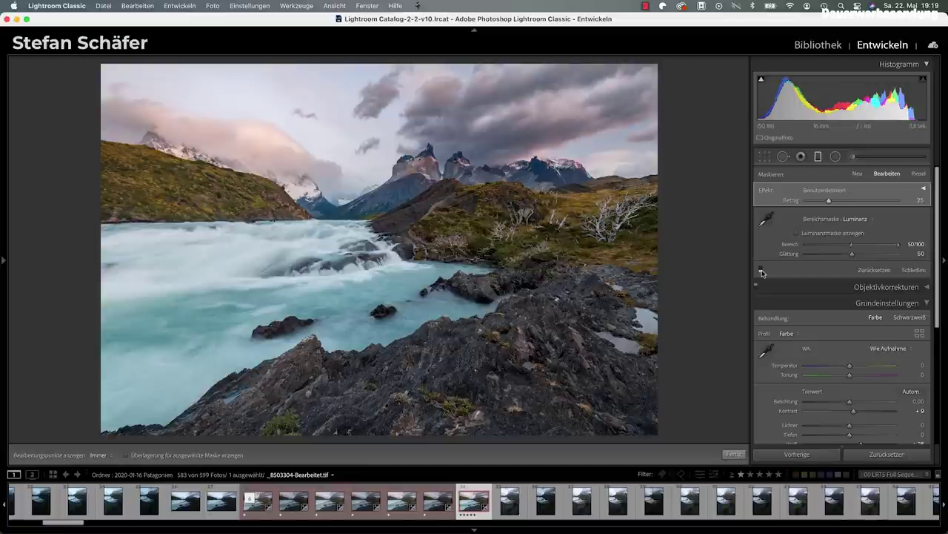
left_click(761, 269)
left_click(761, 270)
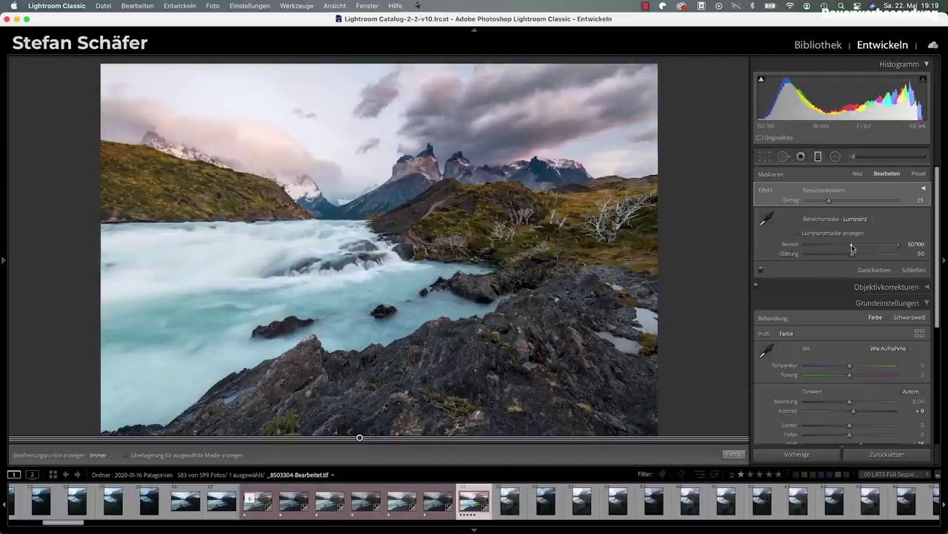
left_click_drag(852, 247, 838, 247)
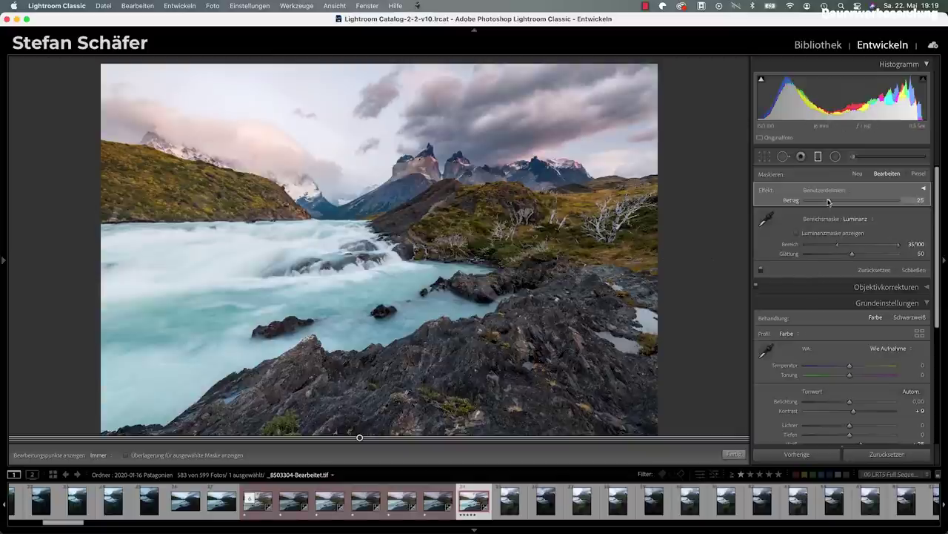
left_click_drag(829, 202, 824, 201)
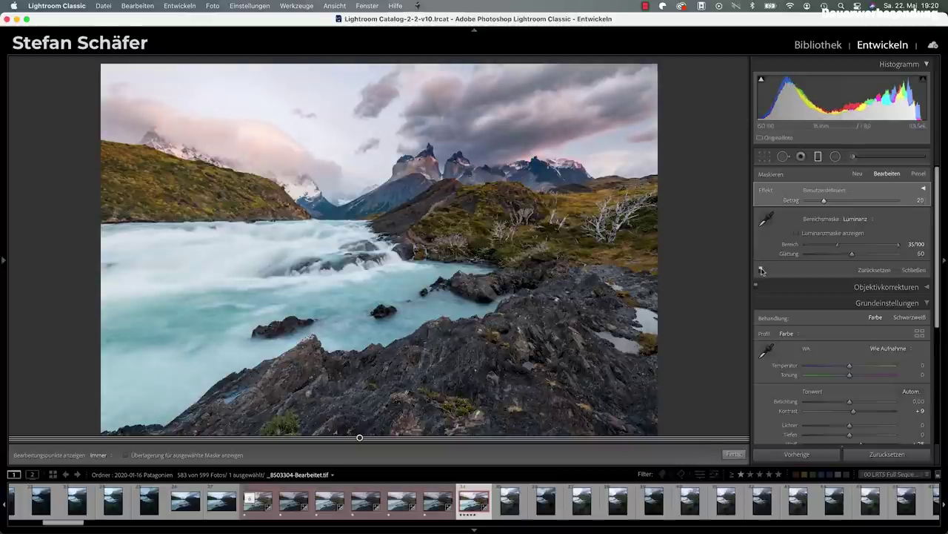
Step: Save the current graduated filter settings from the Effekt dropdown as preset 'Orton Effekt'
left_click(851, 191)
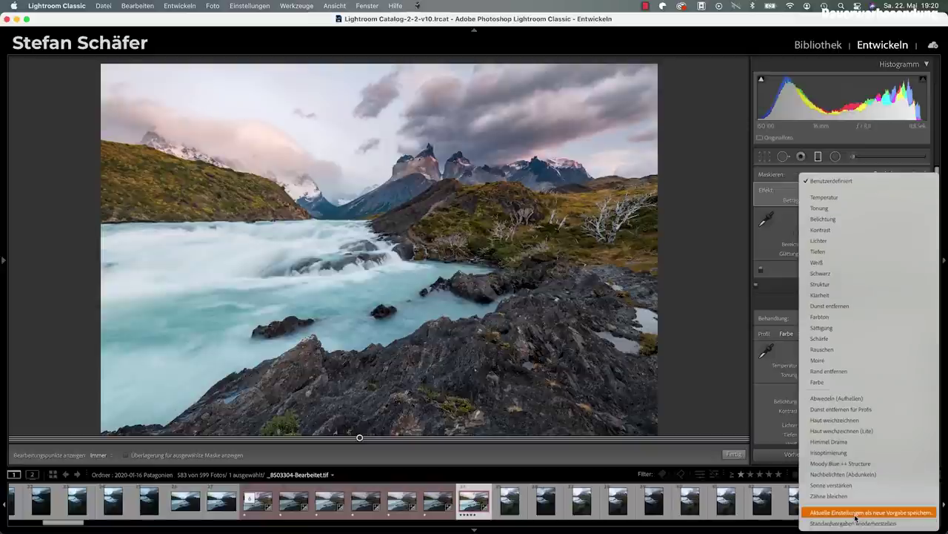
left_click(857, 512)
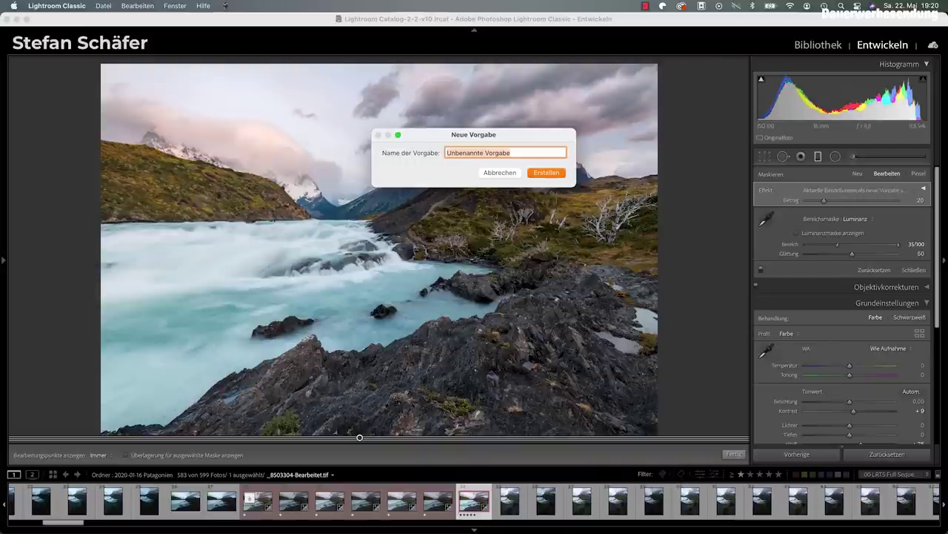
type("Orton Effekt")
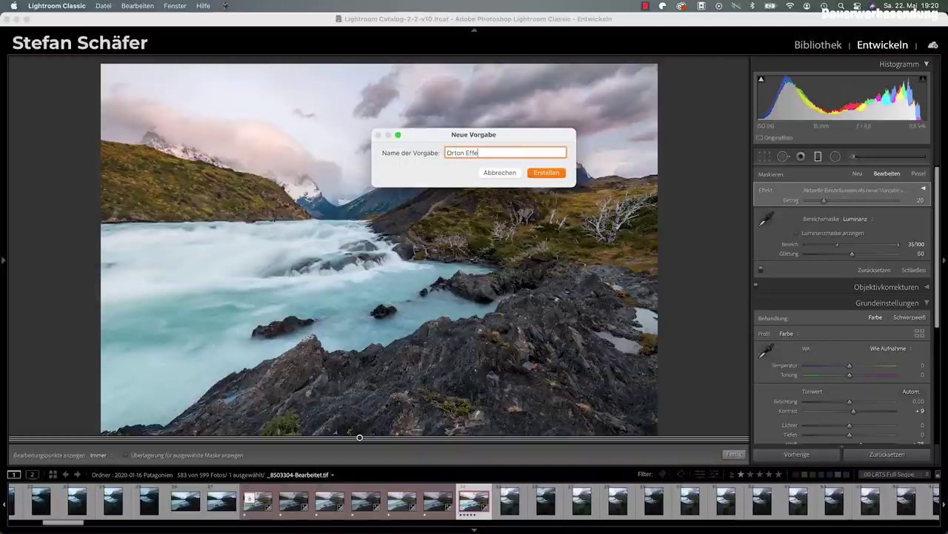
left_click(546, 173)
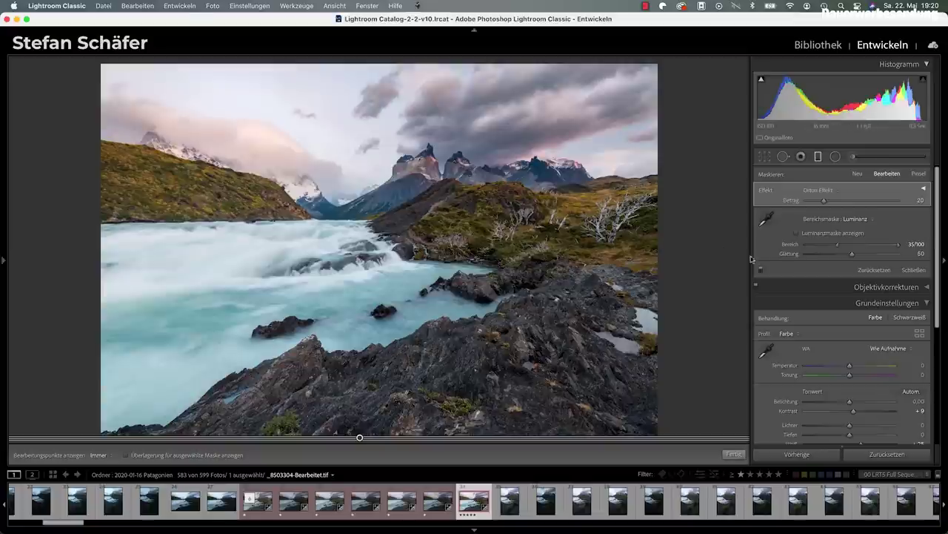
Step: Expand the Orton Effekt sliders and lower Dunst entfernen (dehaze) to -7
left_click(924, 190)
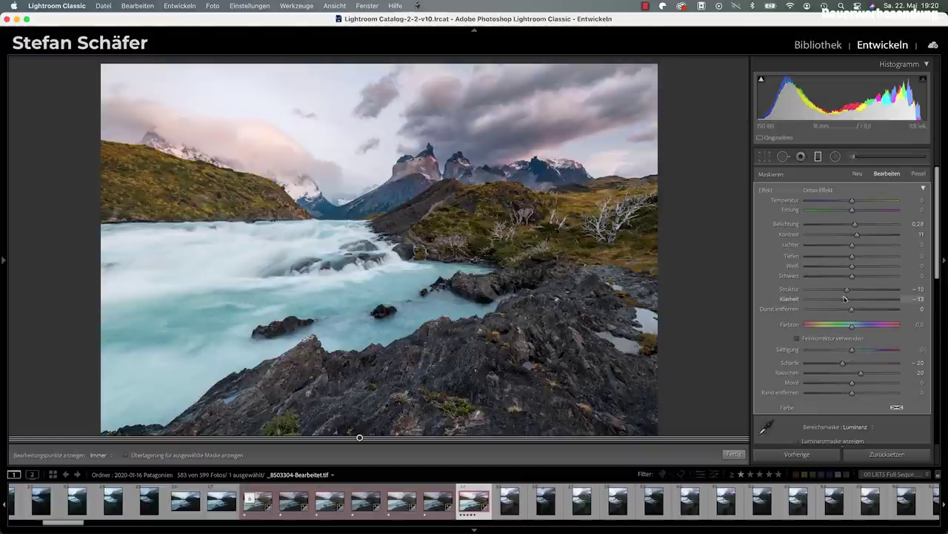
left_click_drag(852, 311, 842, 310)
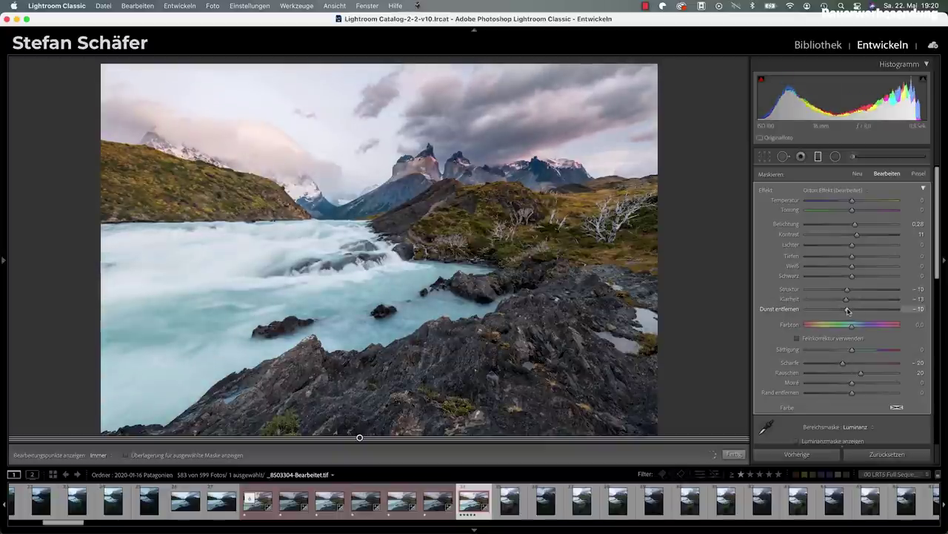
left_click_drag(849, 310, 850, 311)
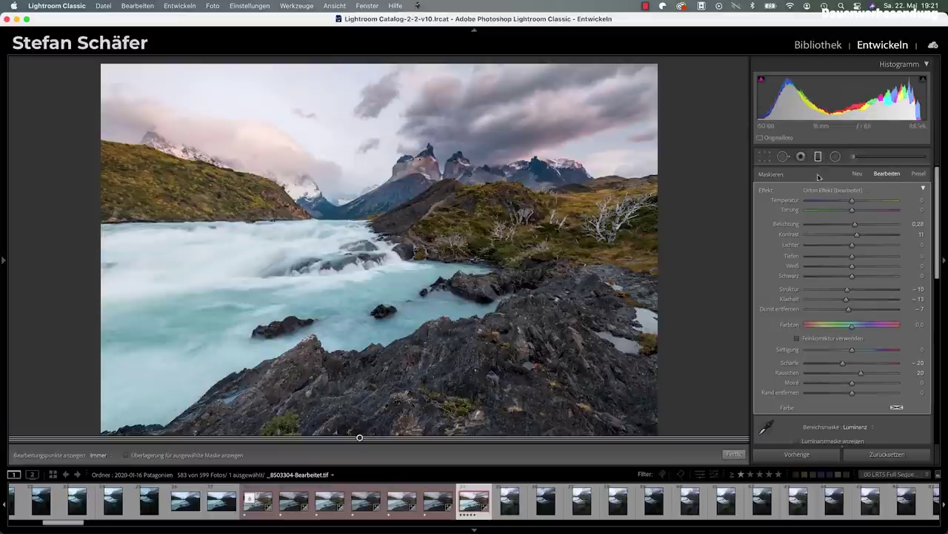
Step: With a size-12 erase brush and pins hidden, paint the glow off the rushing river
left_click(918, 174)
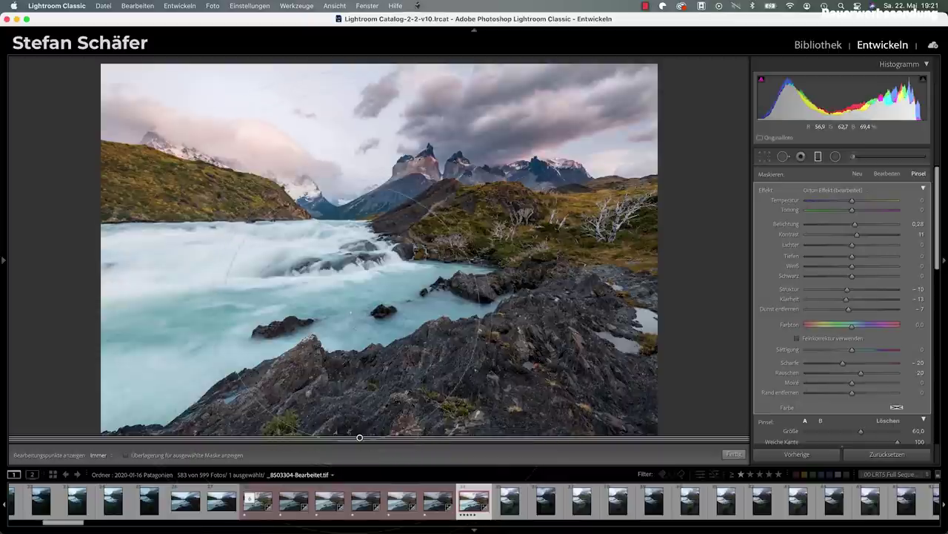
scroll(731, 241, "up", 2)
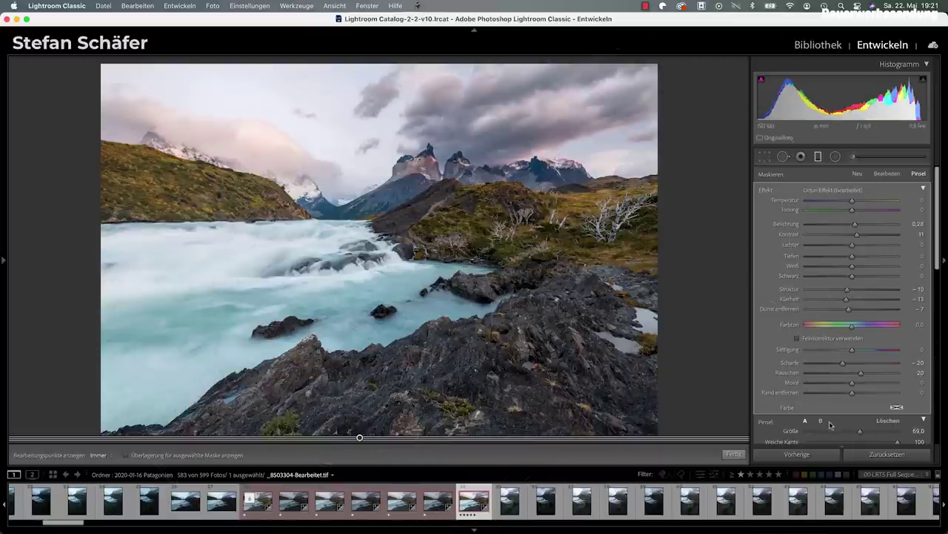
scroll(815, 422, "down", 2)
left_click_drag(859, 403, 823, 403)
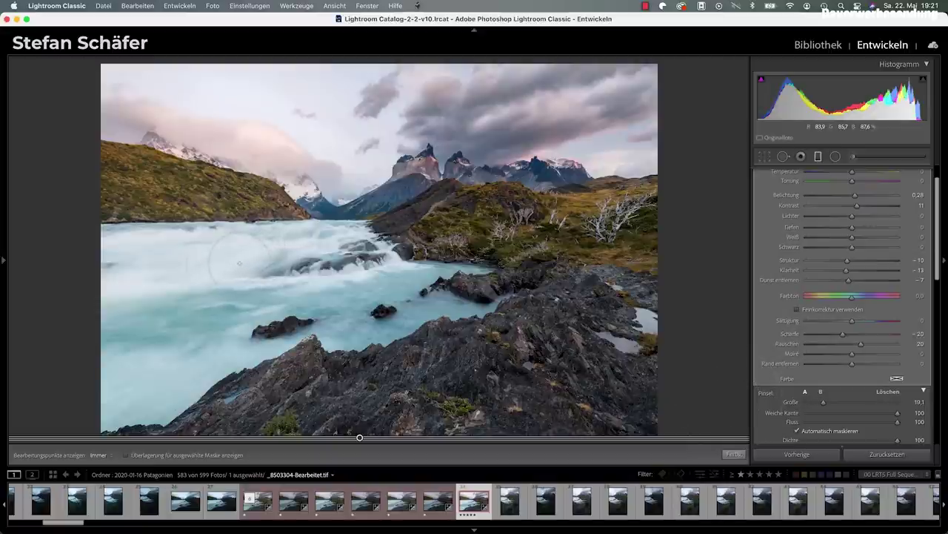
scroll(241, 263, "down", 5)
key("h")
mouse_move(328, 244)
left_mouse_down()
mouse_move(115, 263)
mouse_move(192, 267)
mouse_move(267, 314)
mouse_move(417, 299)
mouse_move(368, 297)
left_mouse_up()
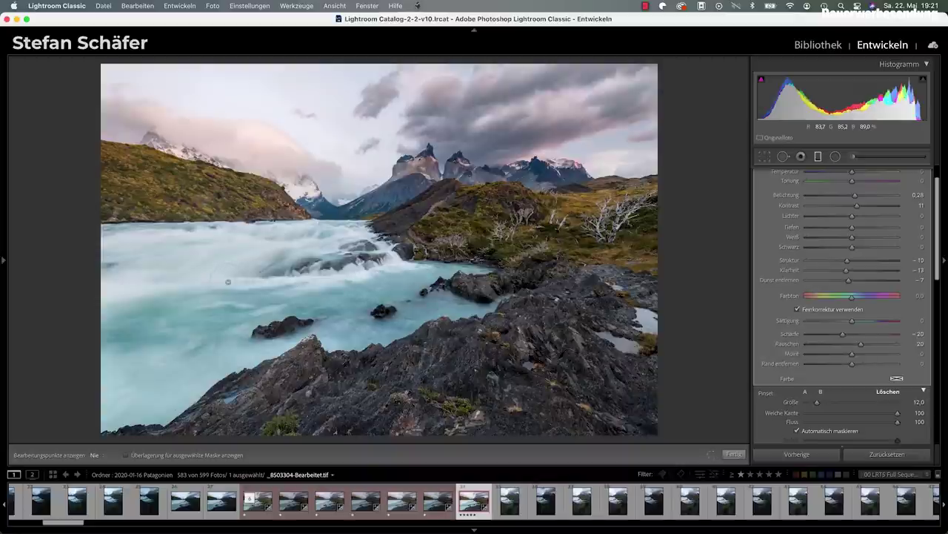